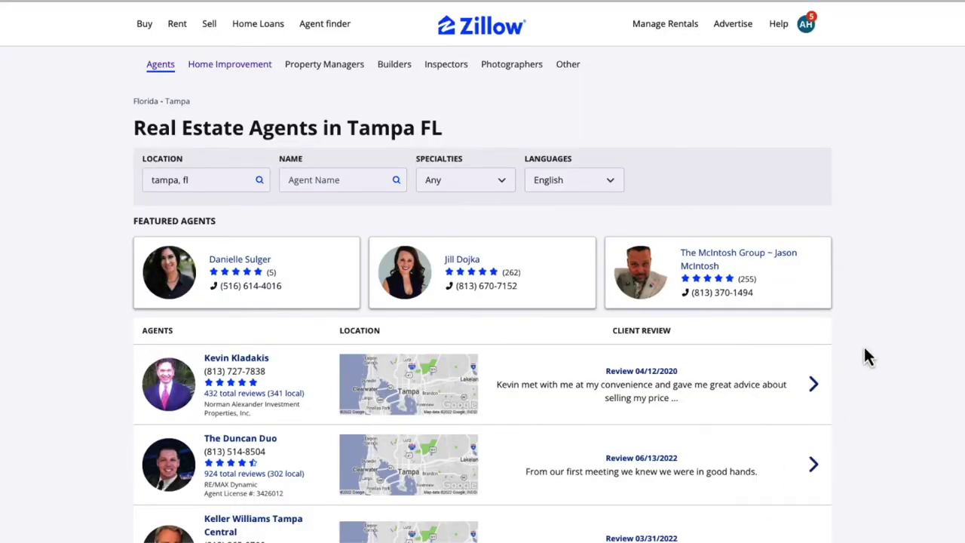
- Scroll through Zillow's Tampa agent list, then through Browse AI's custom automation example page
scroll(889, 319, down, 5)
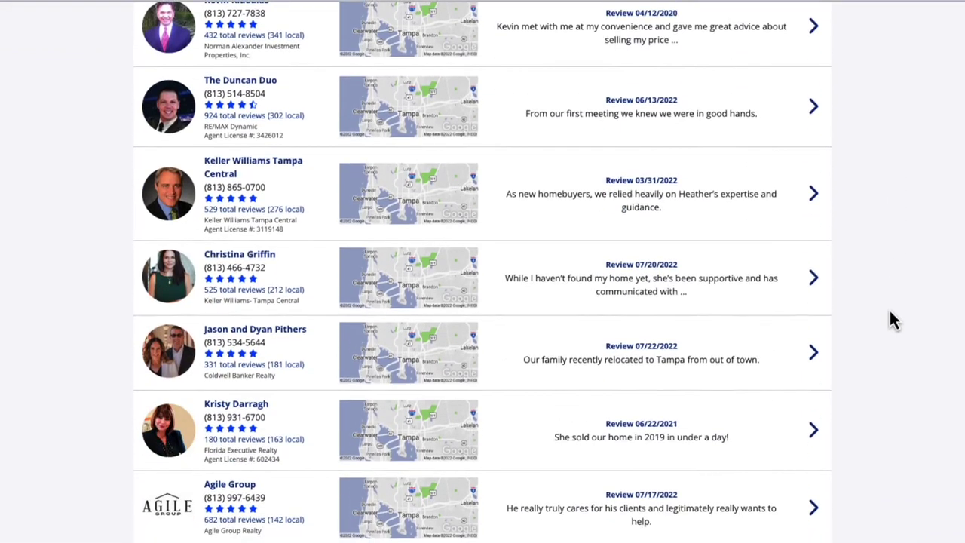
scroll(890, 318, down, 3)
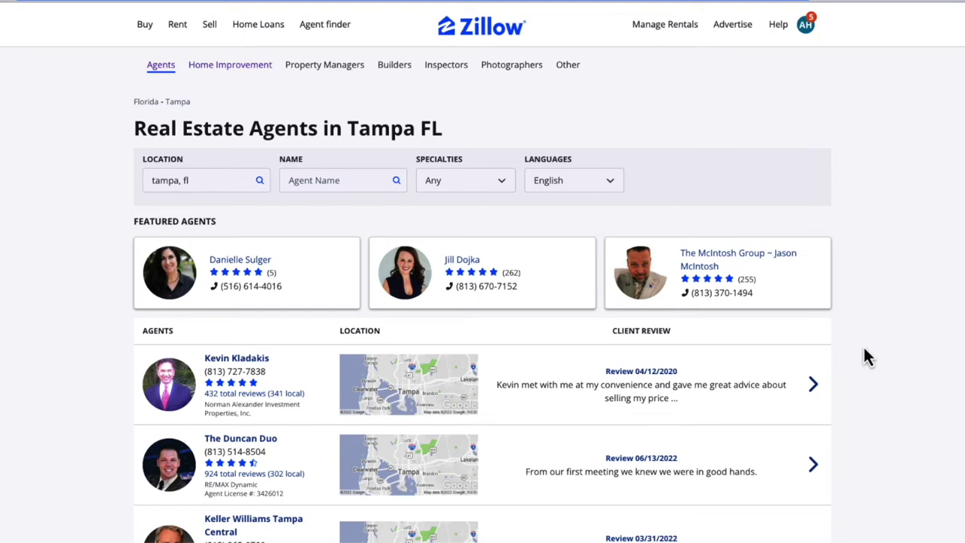
scroll(889, 315, down, 5)
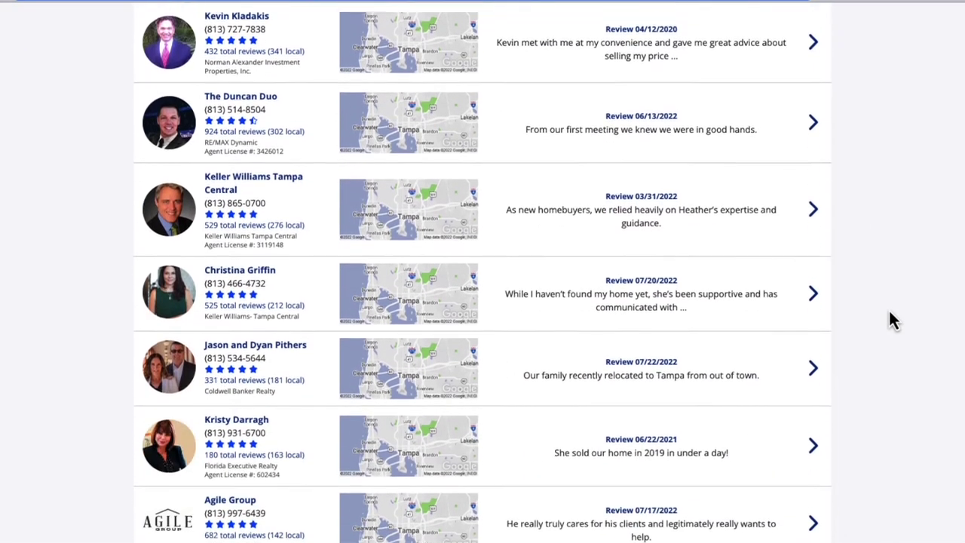
scroll(891, 320, down, 3)
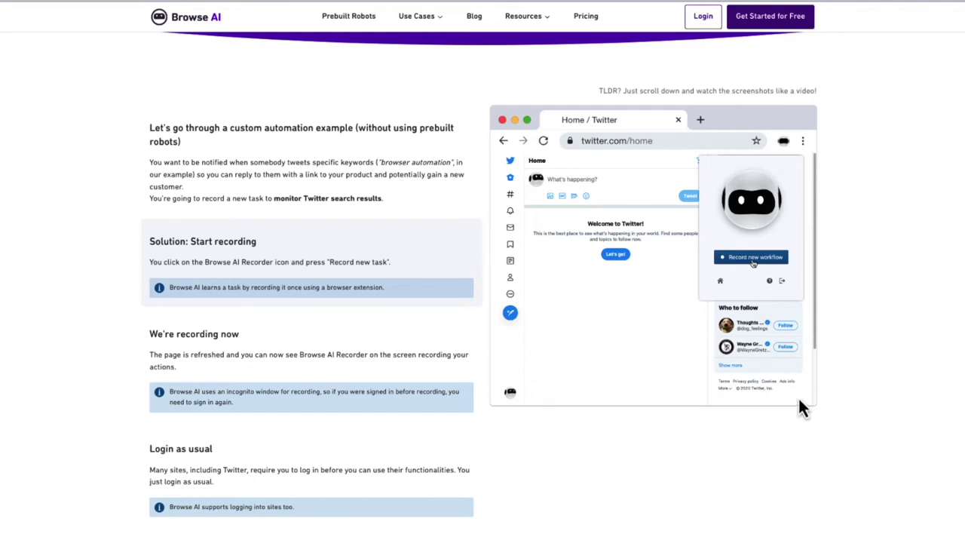
- Scroll the walkthrough past its email-notification and screenshot-comparison steps to the Browse AI homepage
scroll(800, 407, down, 3)
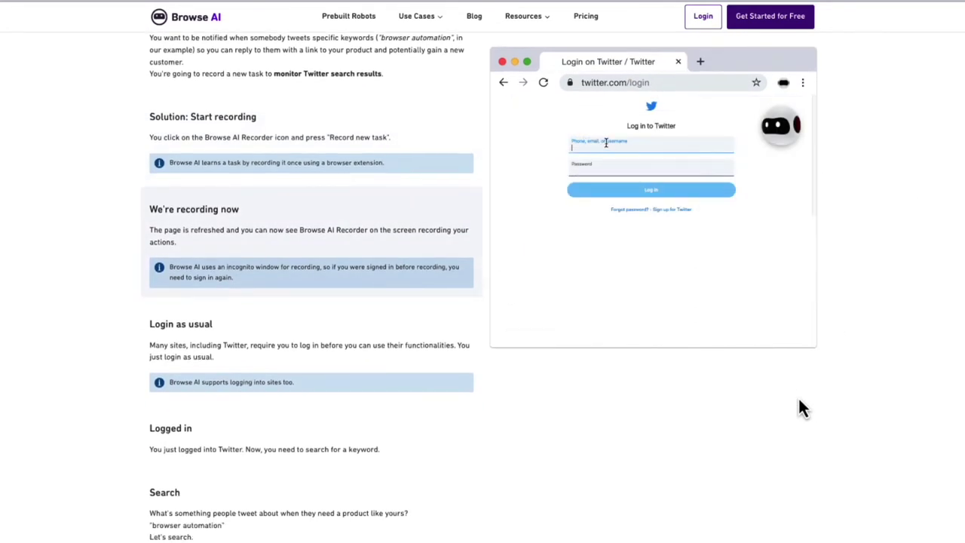
scroll(801, 408, down, 5)
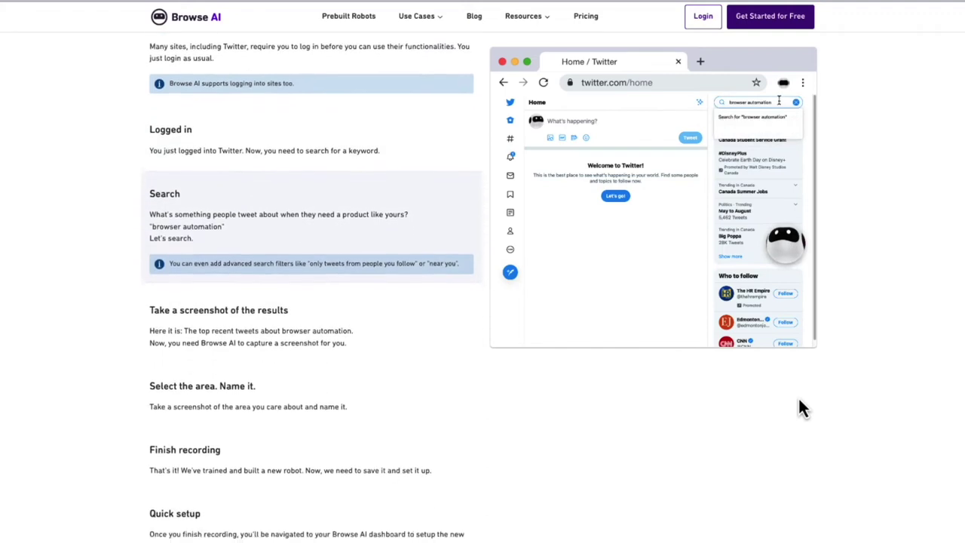
scroll(801, 407, down, 3)
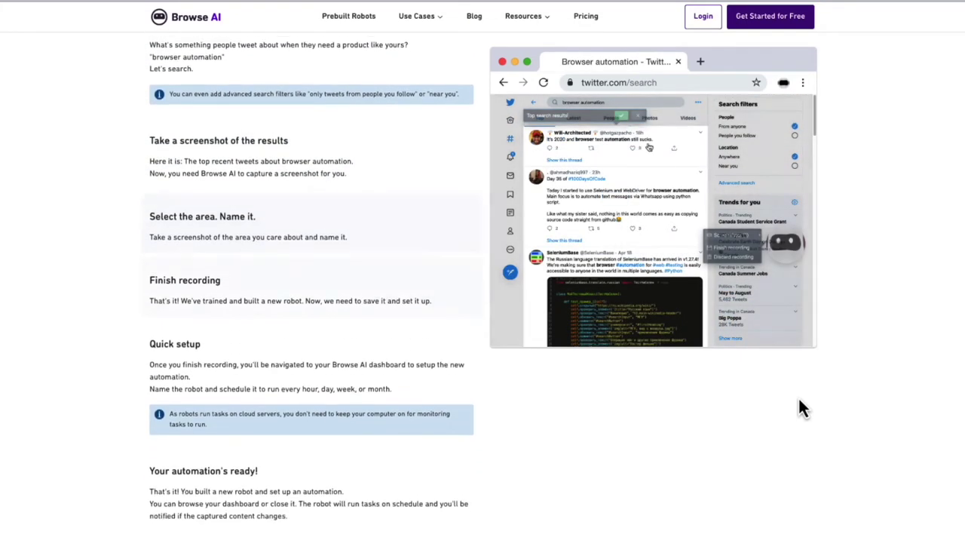
scroll(800, 407, down, 3)
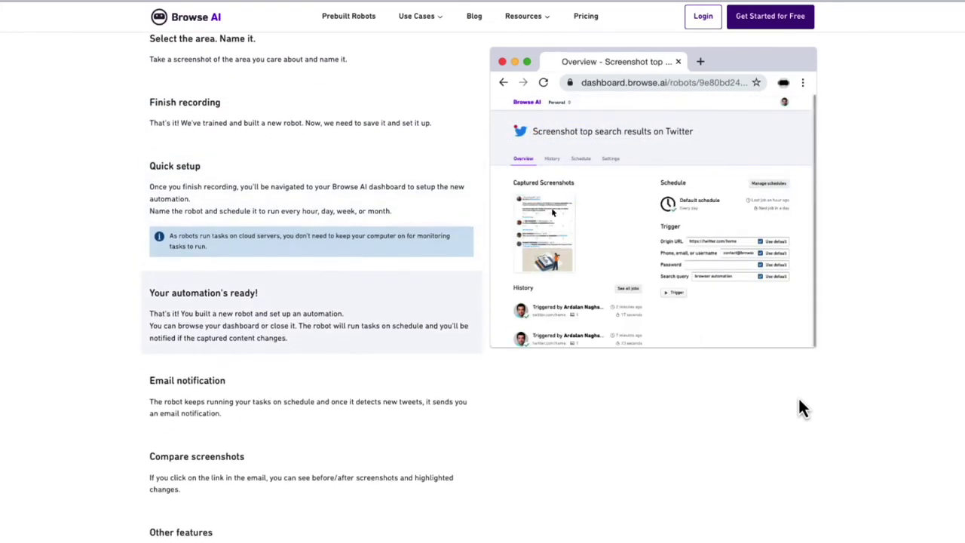
scroll(800, 407, down, 1)
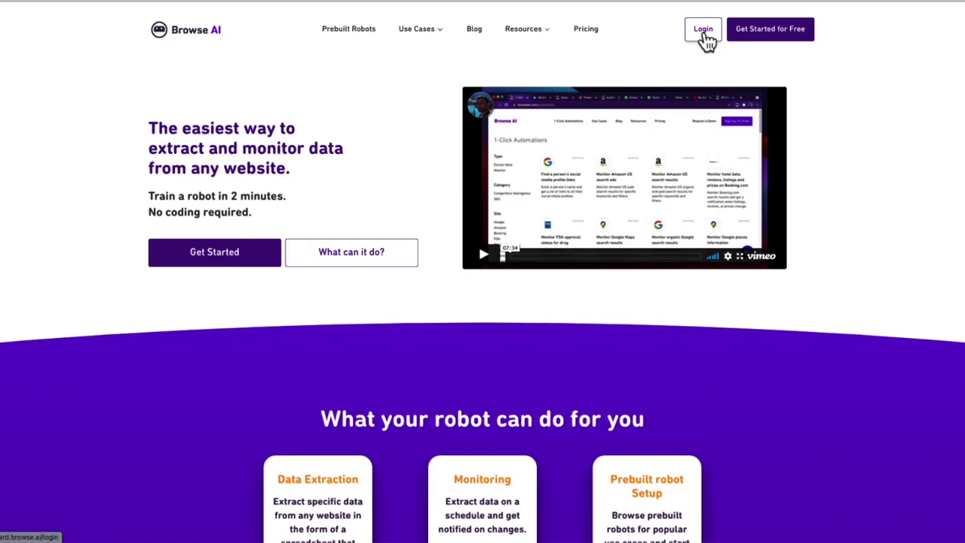
- Log in to Browse AI and start a new Extract Structured Data robot
click(705, 34)
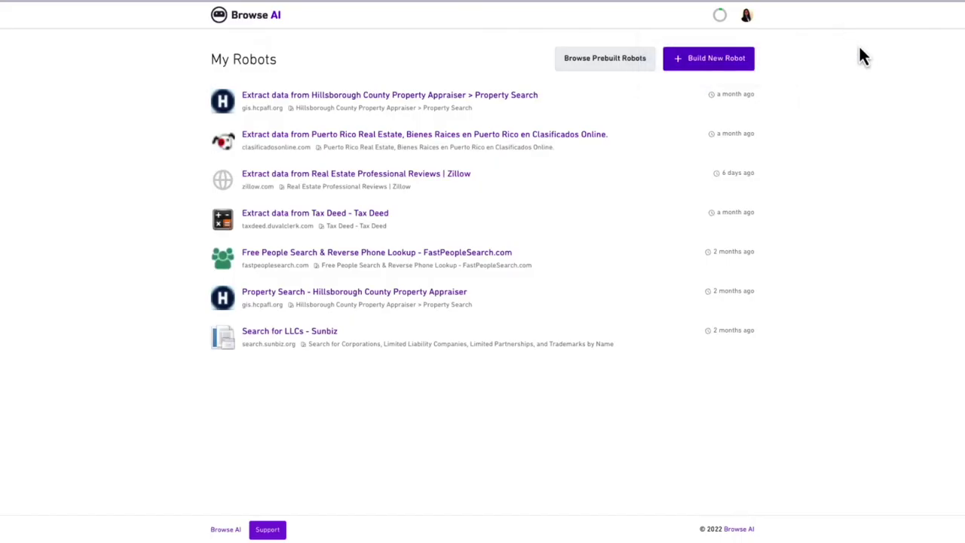
click(746, 65)
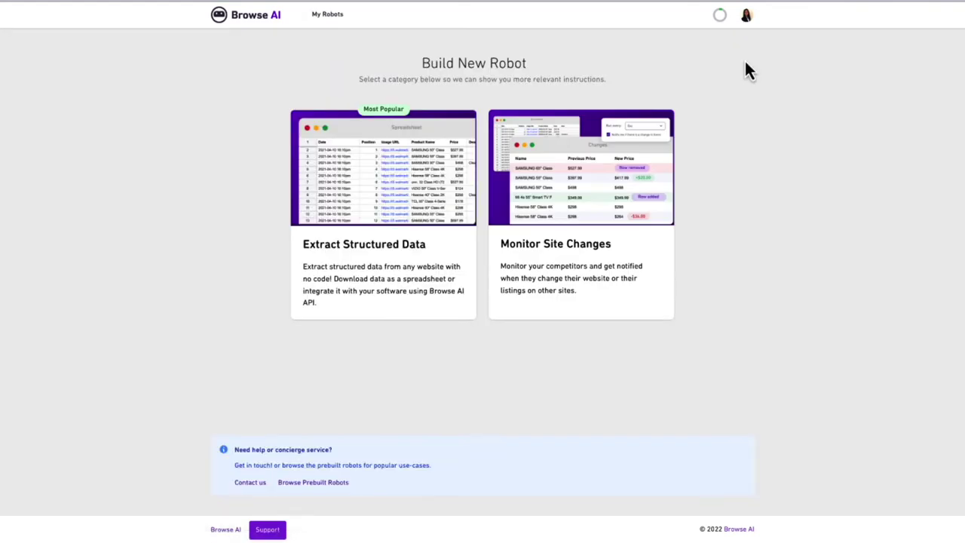
click(444, 259)
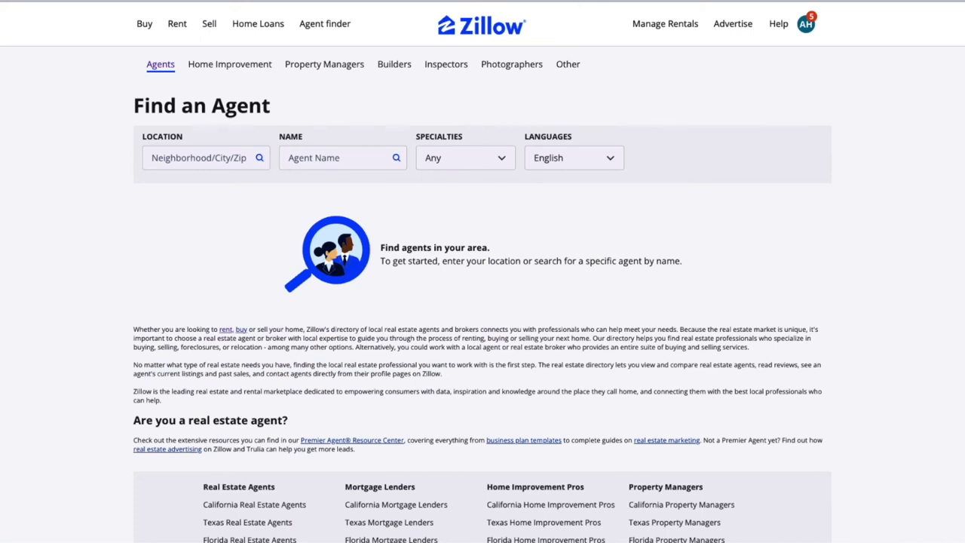
- Copy Zillow's Find an Agent page URL and paste it as the robot's origin URL
right_click(200, 2)
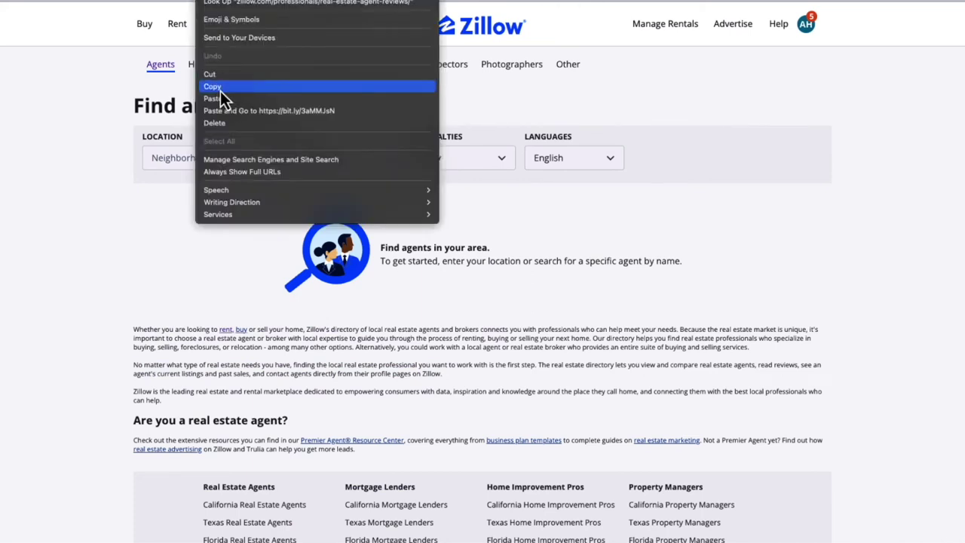
click(220, 91)
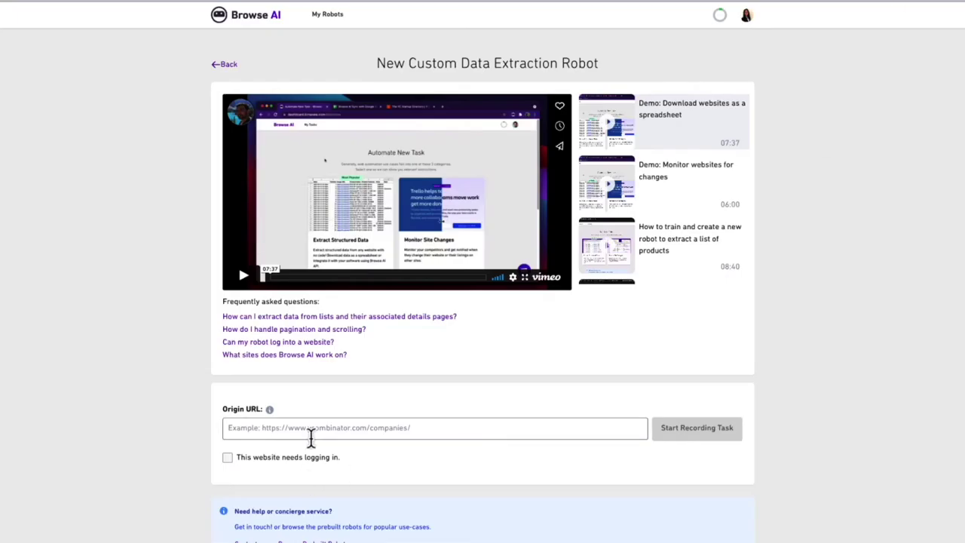
right_click(316, 430)
click(328, 465)
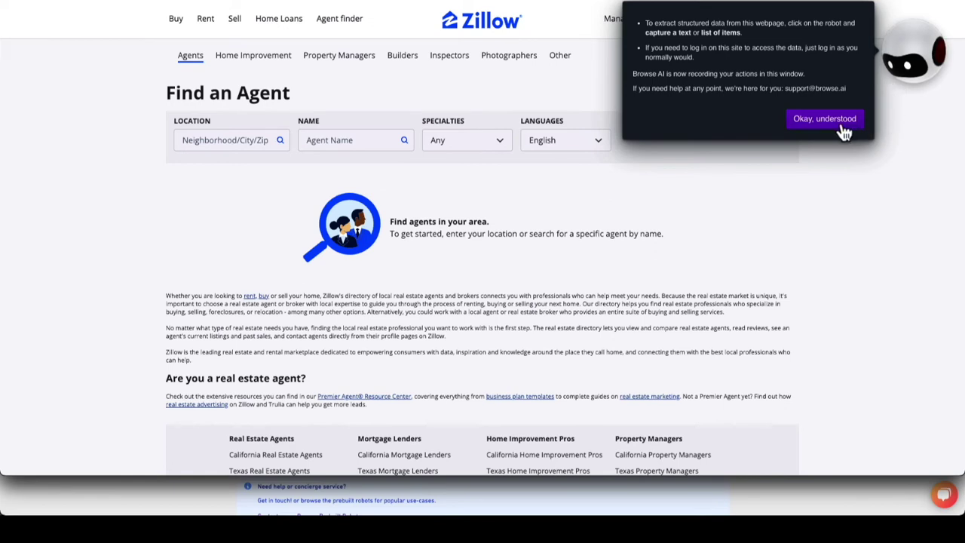
- Dismiss the recorder's intro note and search Zillow agents for 'tampa, fl', scrolling the results
click(824, 119)
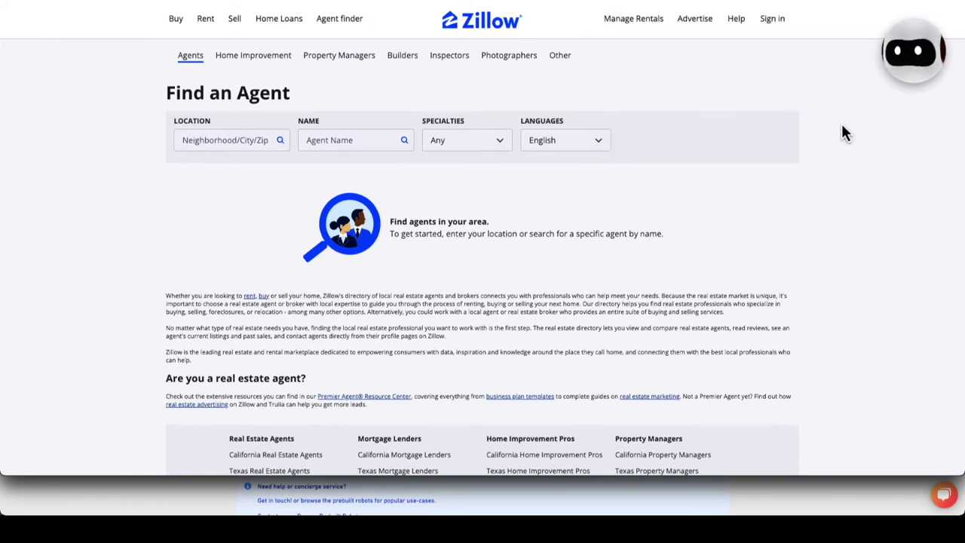
click(249, 140)
text(tampa, fl)
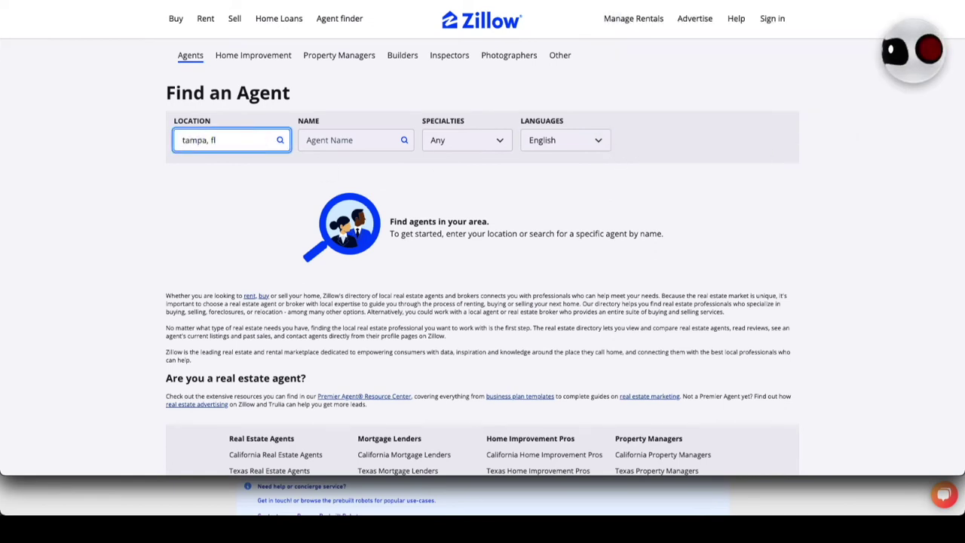
key(Return)
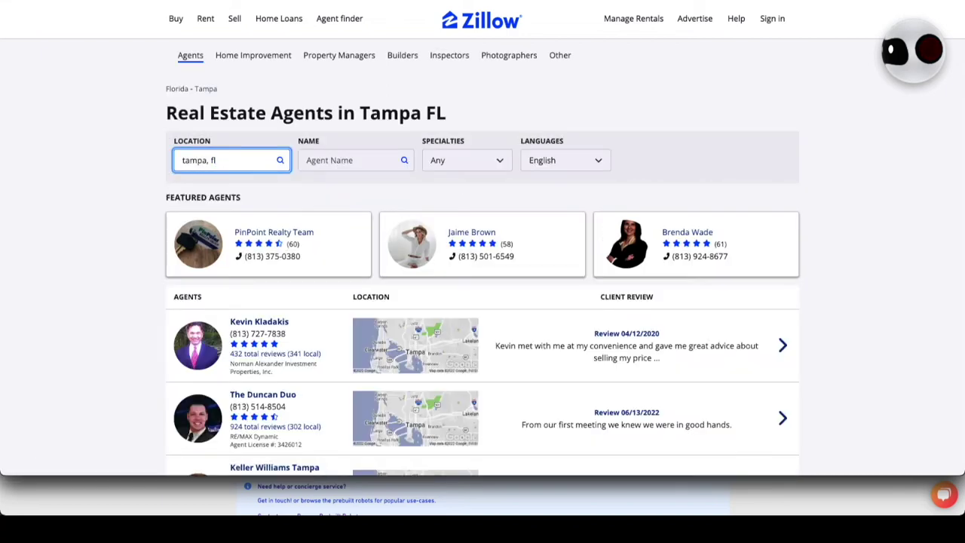
scroll(813, 223, down, 7)
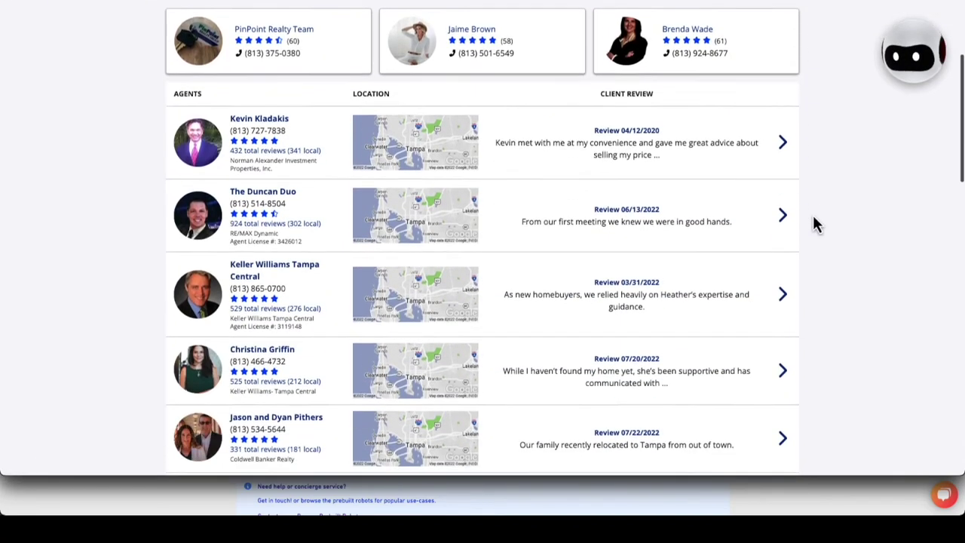
scroll(814, 224, down, 1)
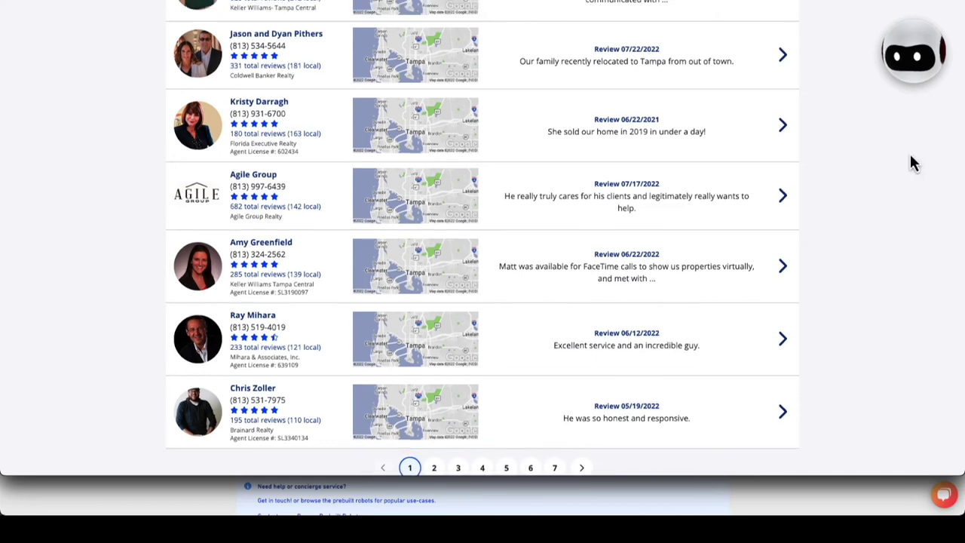
- Choose Capture List from the robot menu and pick the Tampa agent rows as the list
click(910, 81)
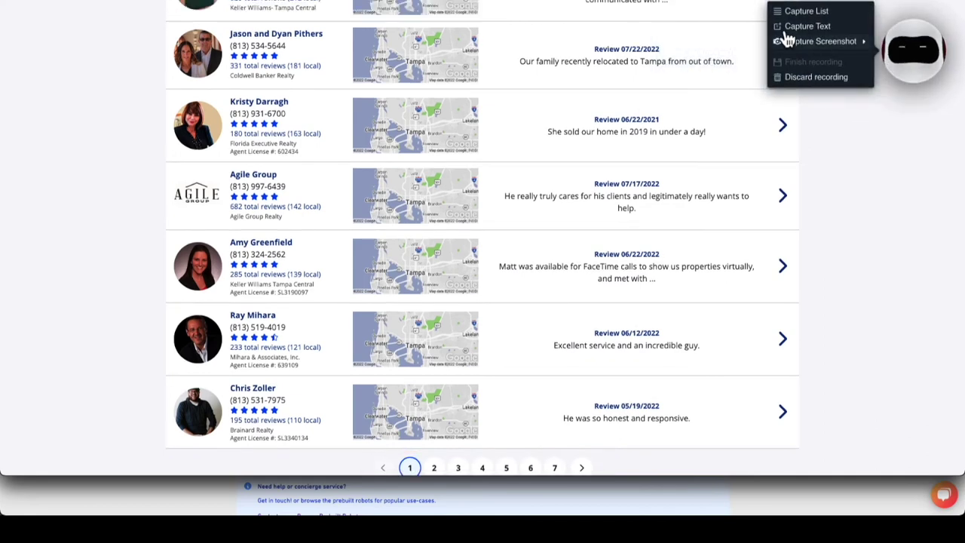
mouse_move(794, 22)
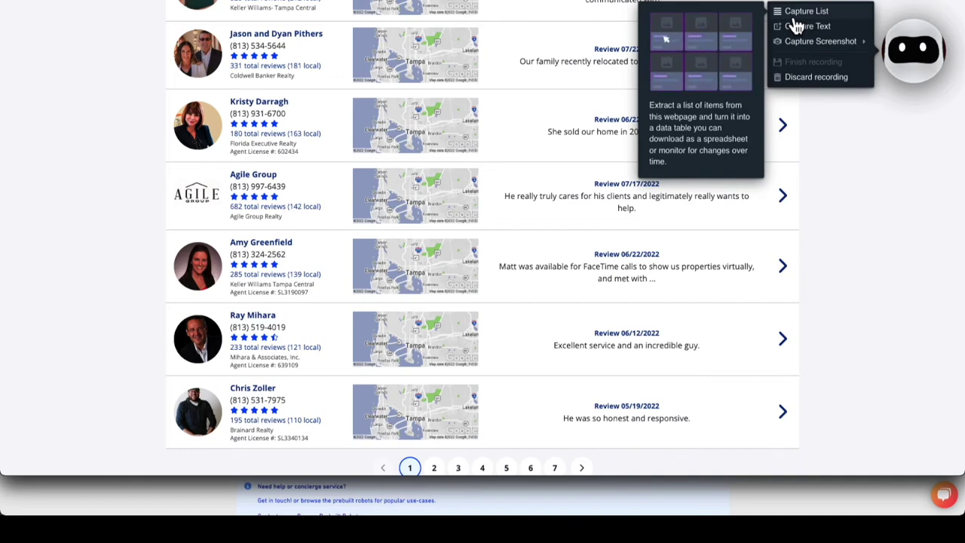
click(794, 15)
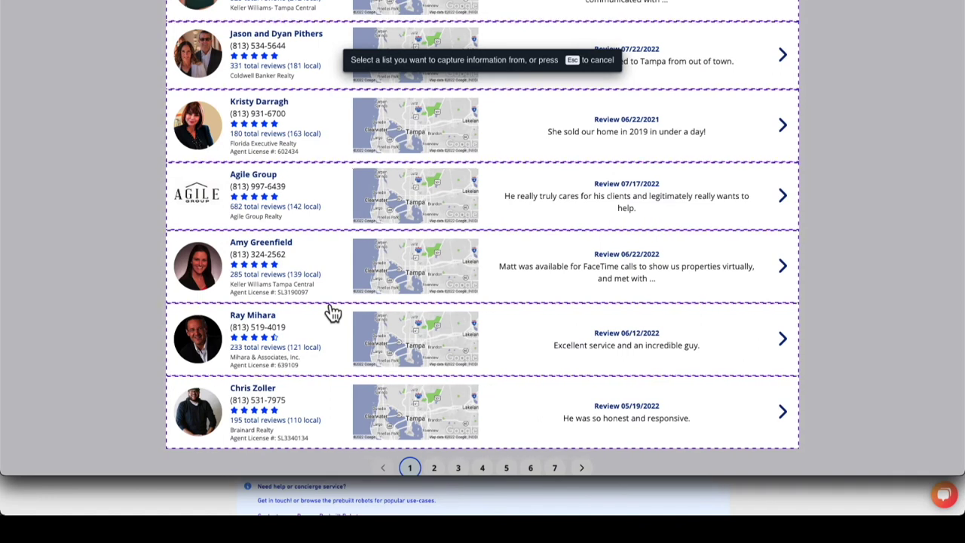
click(330, 306)
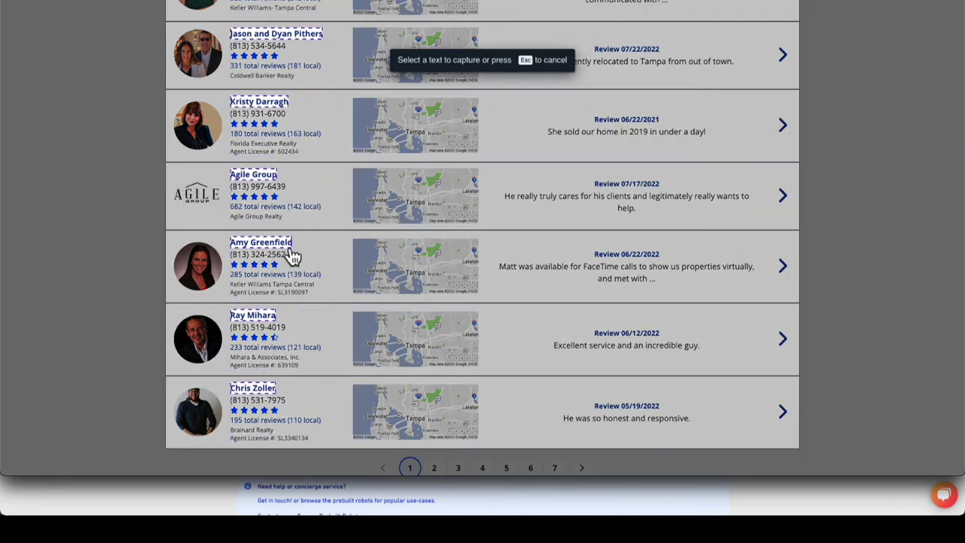
- Capture the agent names, phone numbers, review counts and client reviews as visible text
click(289, 249)
click(290, 271)
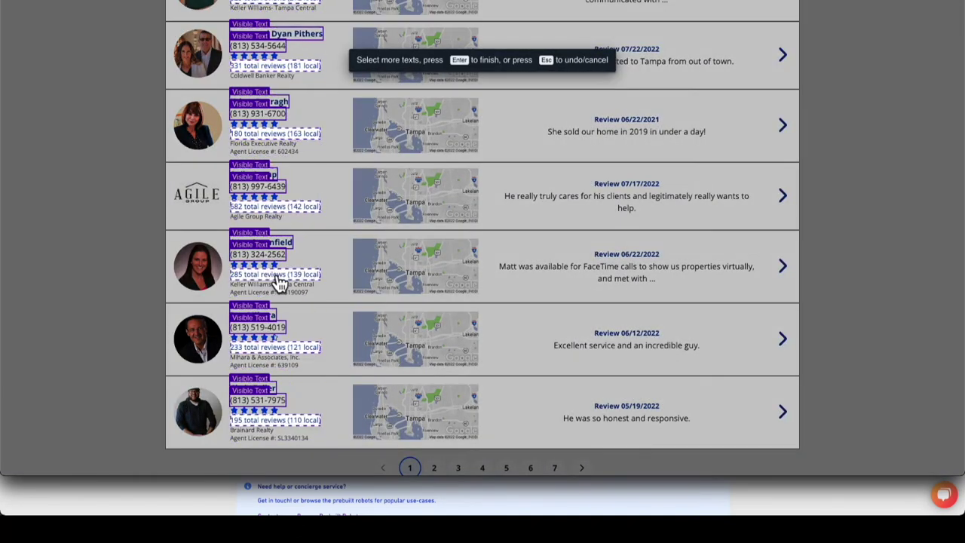
click(279, 275)
click(285, 298)
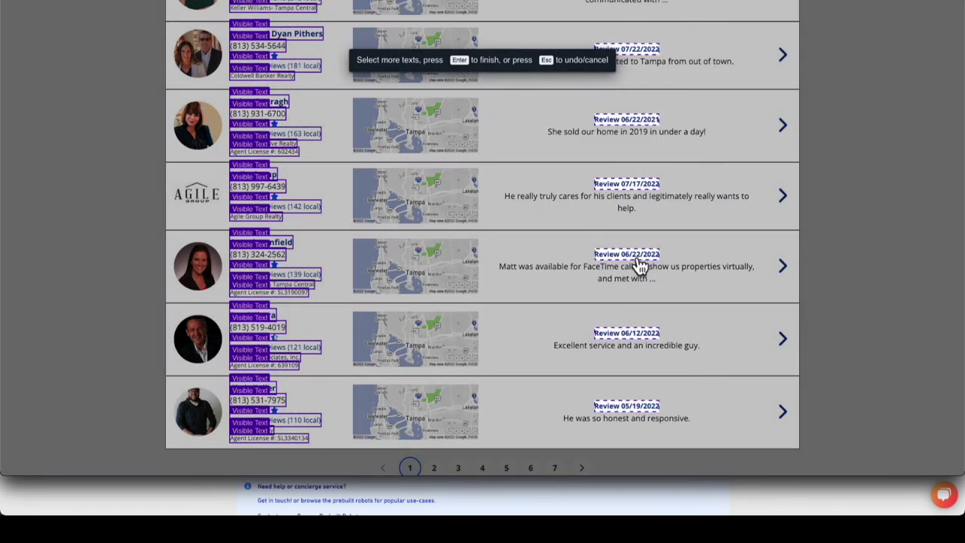
click(640, 270)
click(638, 280)
key(Return)
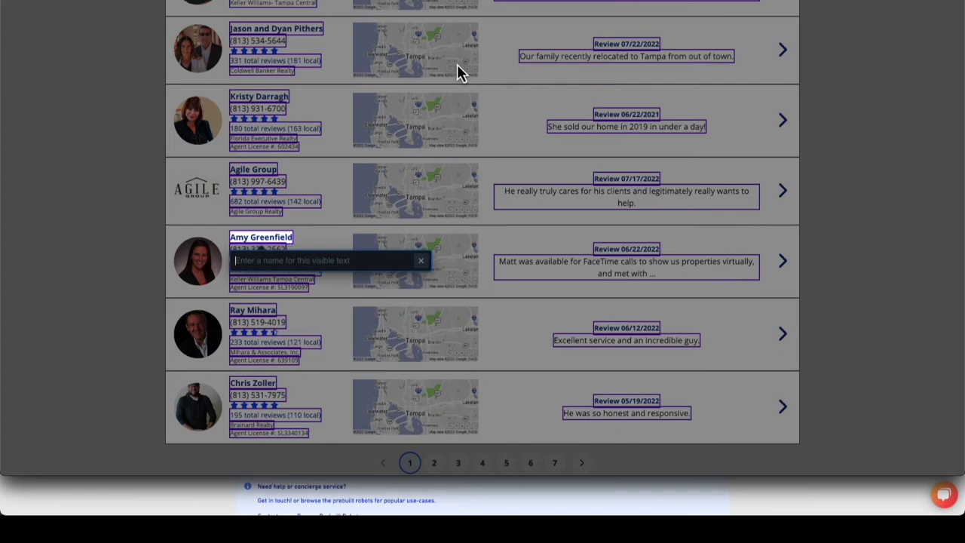
- Name the fields agentName, phone, totalReviews, agency, license, reviewDate and latestReview
text(agentName)
key(Return)
text(phone)
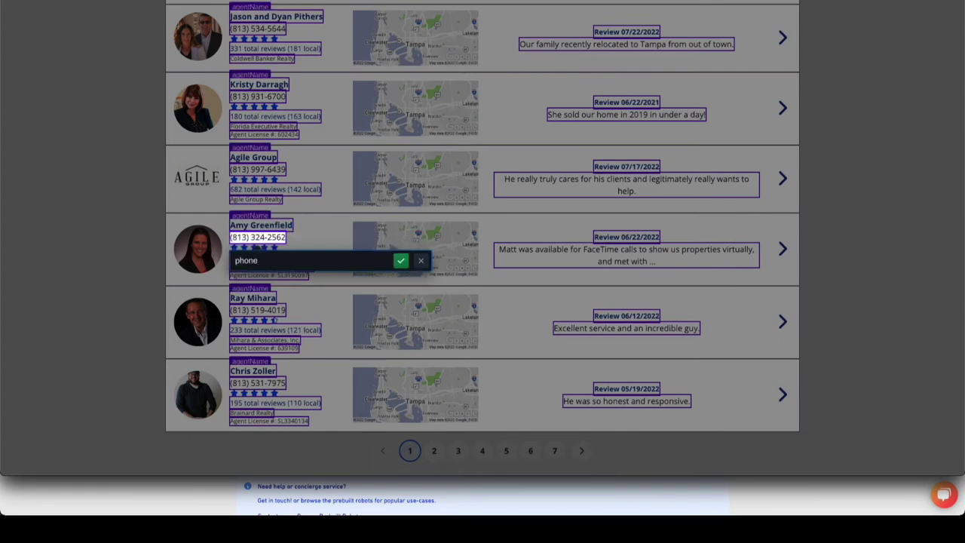
key(Return)
text(totalReviews)
key(Return)
text(agency)
key(Return)
text(license)
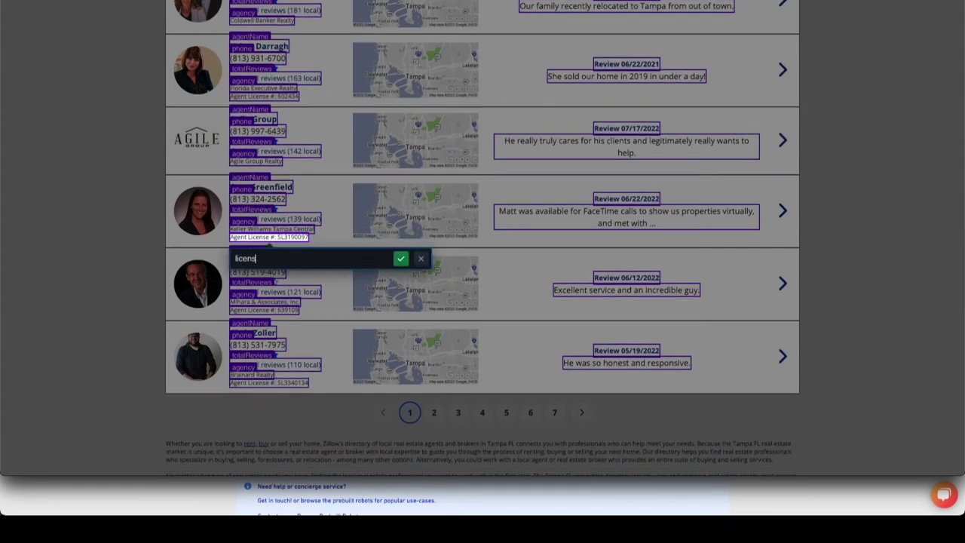
key(Return)
text(reviewDate)
key(Return)
text(latestReview)
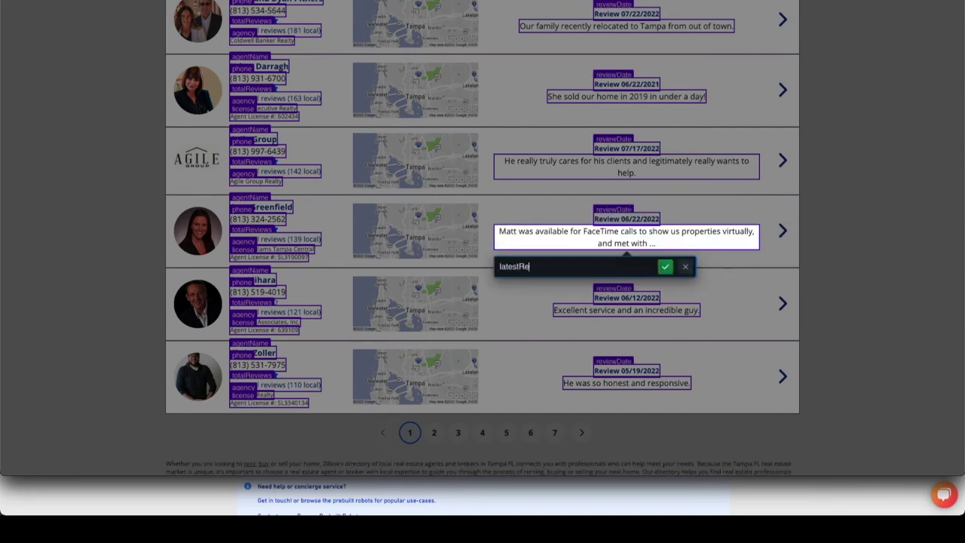
key(Return)
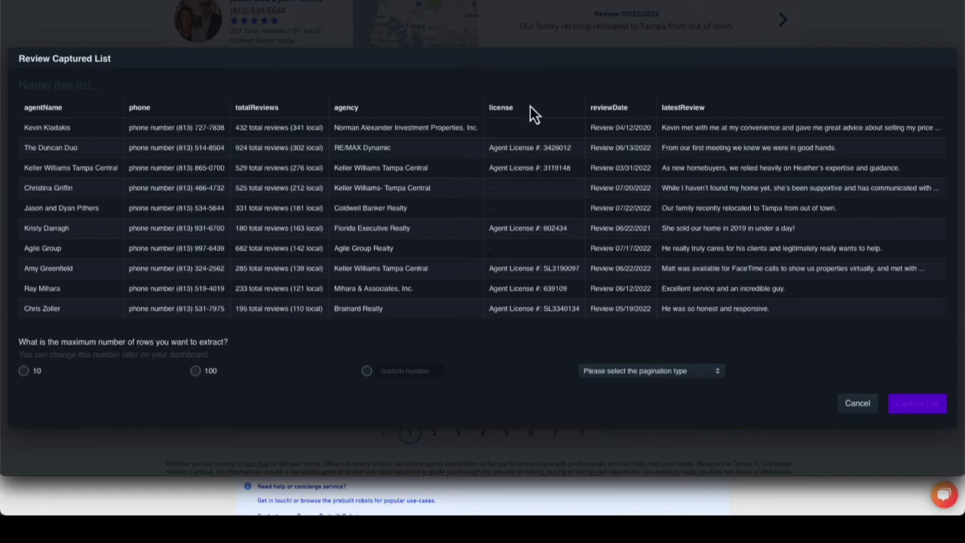
- Set the pagination type to 'Click on next to navigate to the next page'
scroll(669, 330, up, 1)
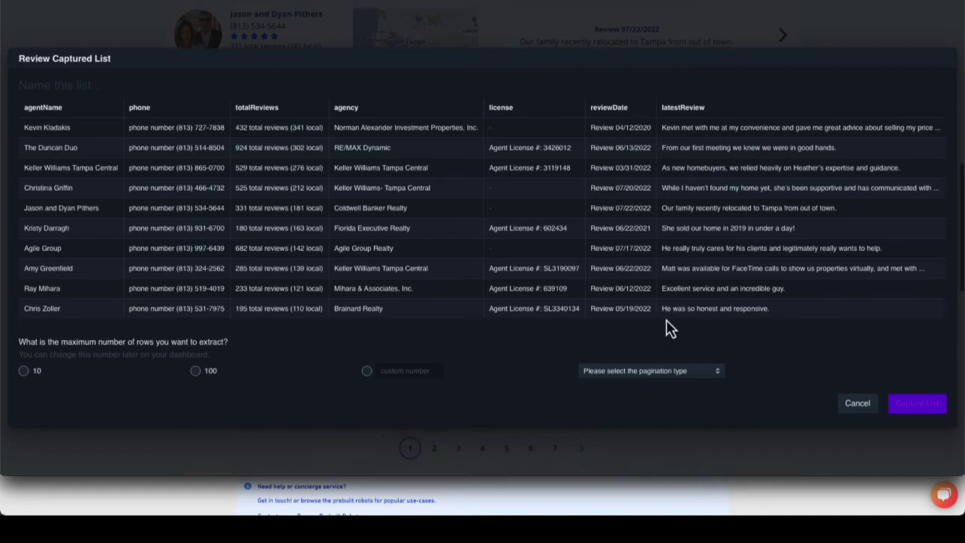
click(691, 384)
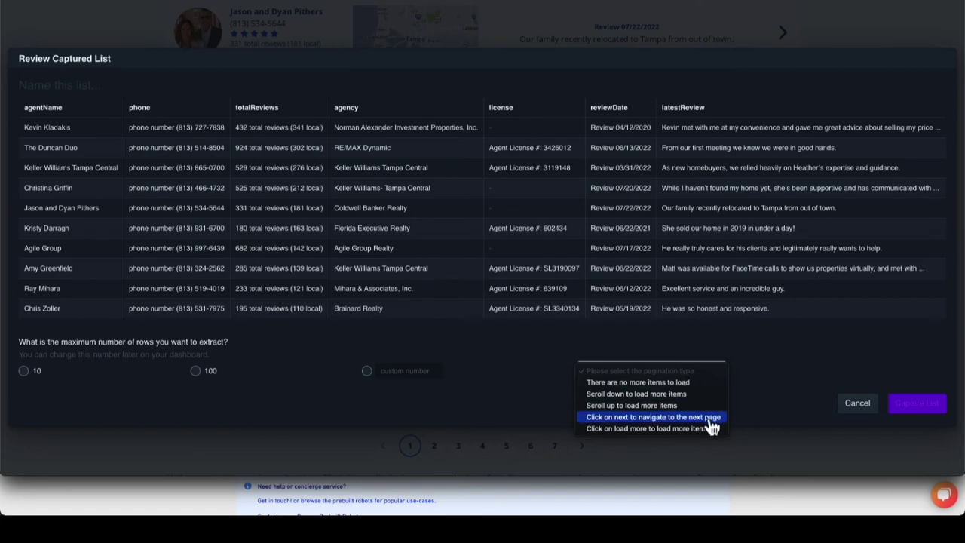
click(653, 417)
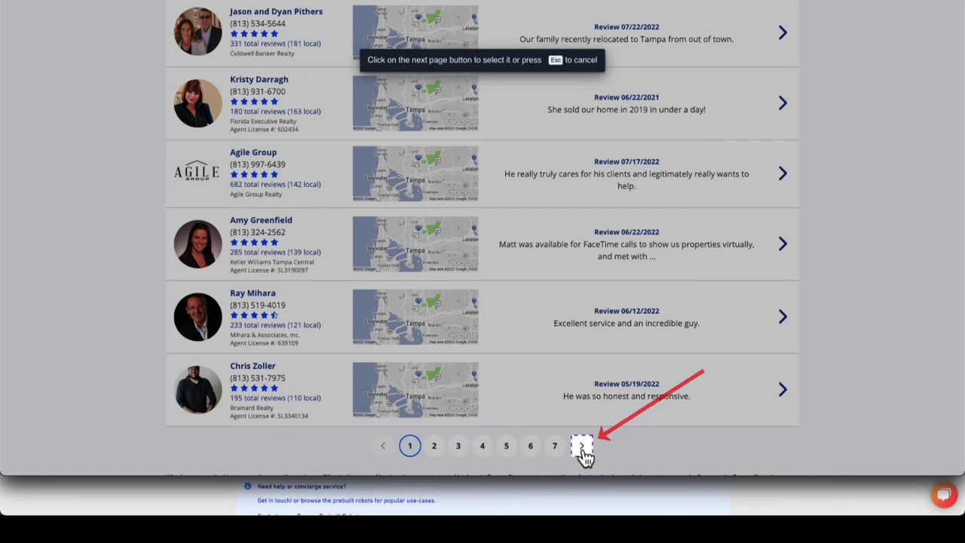
- Pick Zillow's next-page arrow, name the list agent_contact_list, and set a custom limit of 1000
click(582, 449)
click(108, 82)
text(agen)
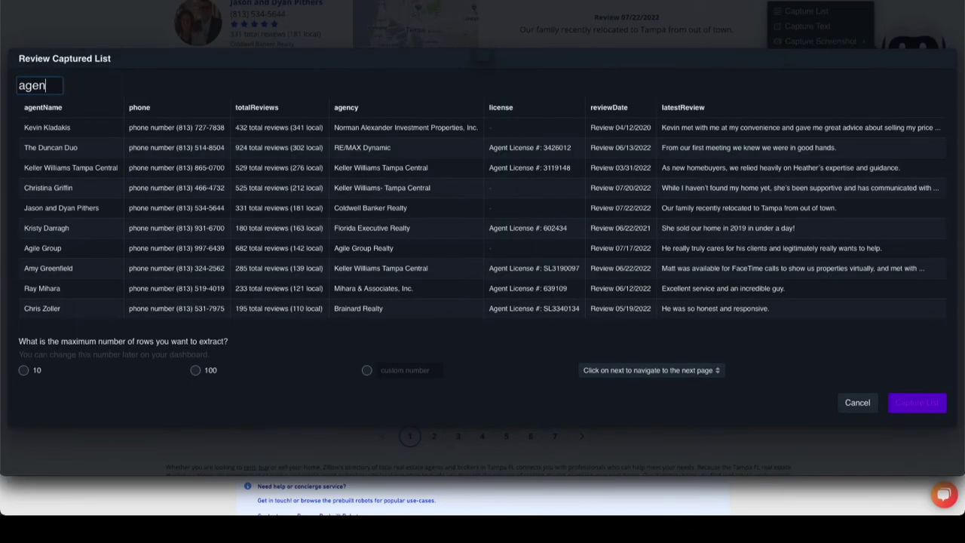
text(t_contact_list)
click(368, 373)
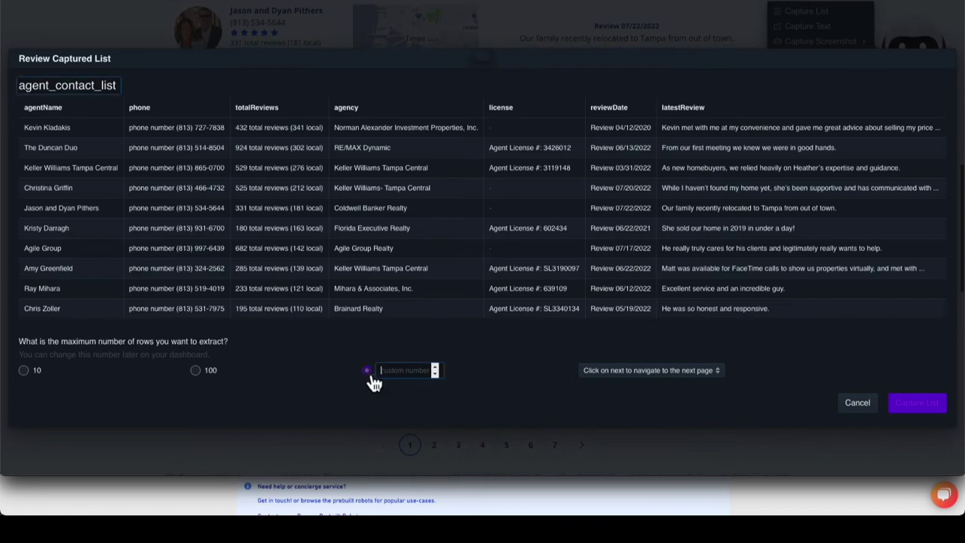
text(10)
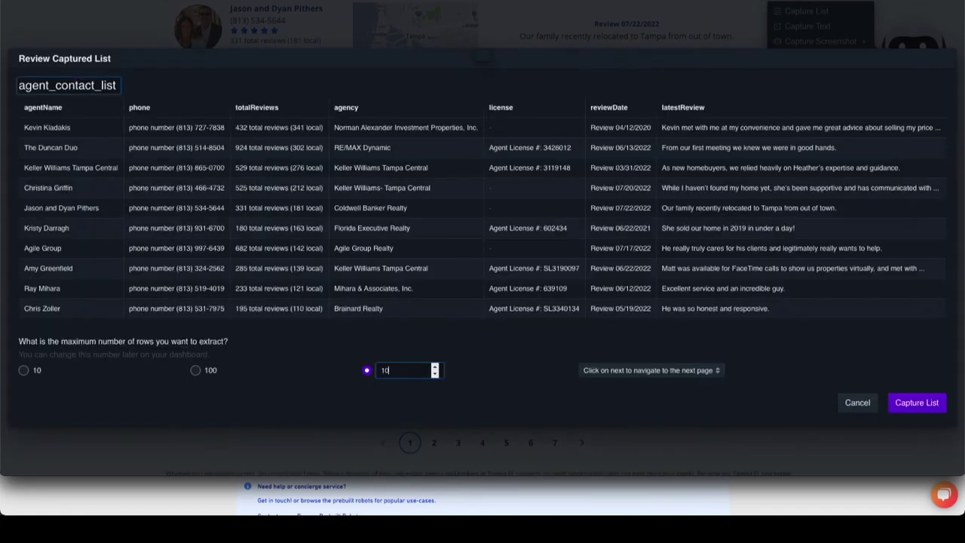
text(00)
- Save the captured list, finish the recording, and begin naming the robot 'Tutorial |'
click(912, 407)
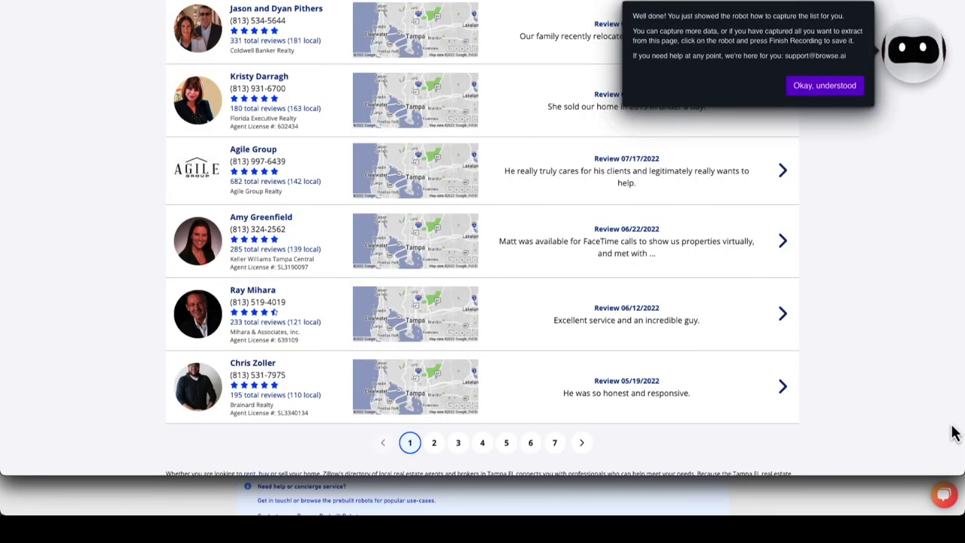
click(843, 99)
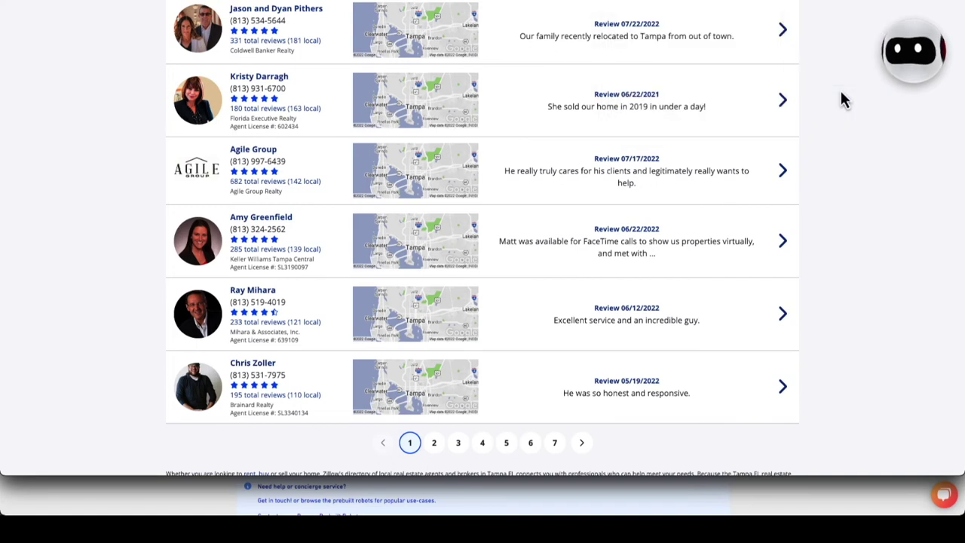
click(936, 80)
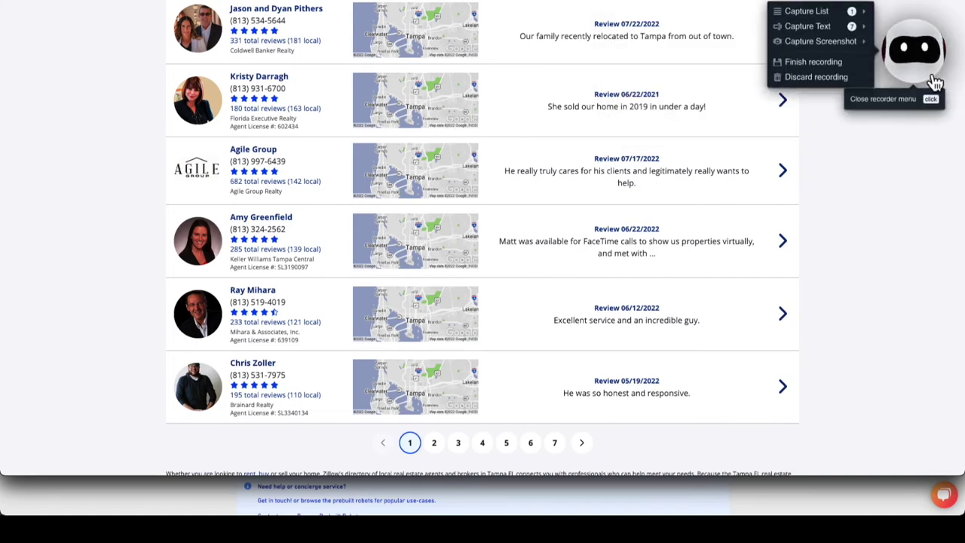
click(841, 73)
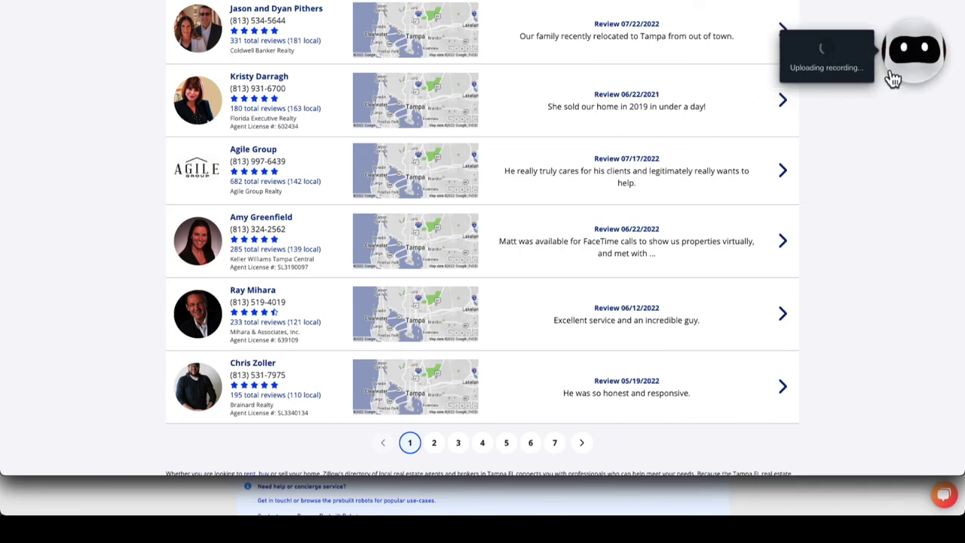
text(Tutorial | Extract data from Real Estate Professional Reviews | Zillow)
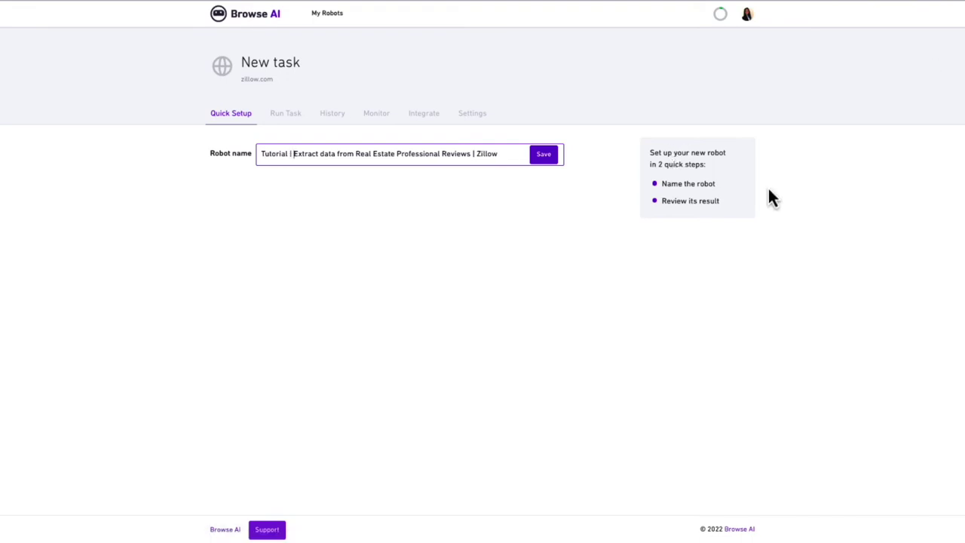
- Save the robot as 'Tutorial | Extract data from Real Estate Professional Reviews | Zillow' and expand all 250 result rows
click(542, 158)
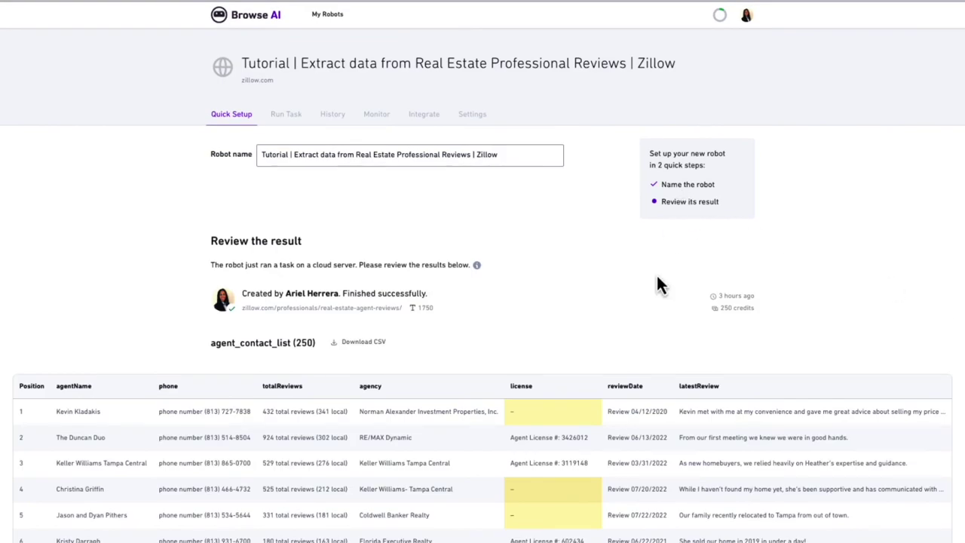
scroll(653, 297, down, 3)
scroll(653, 301, down, 1)
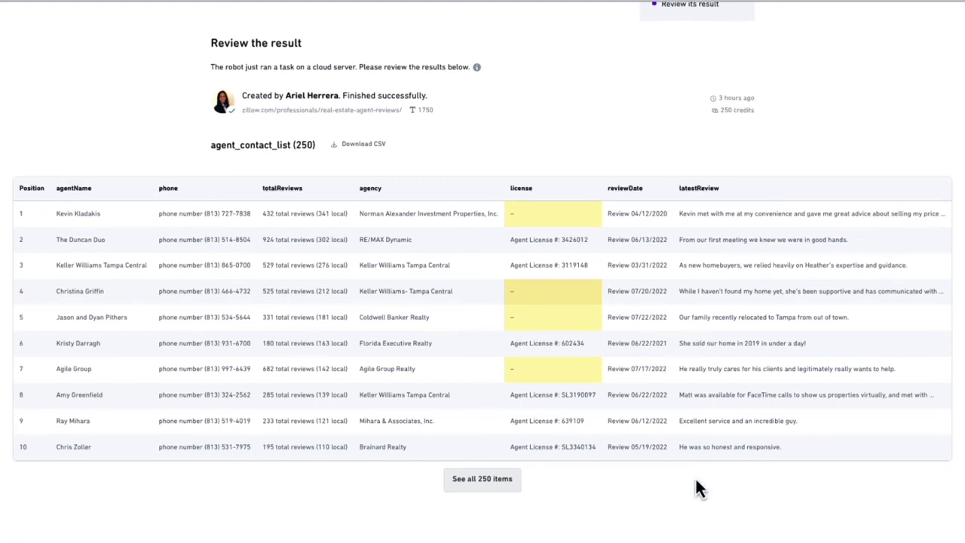
scroll(695, 476, down, 3)
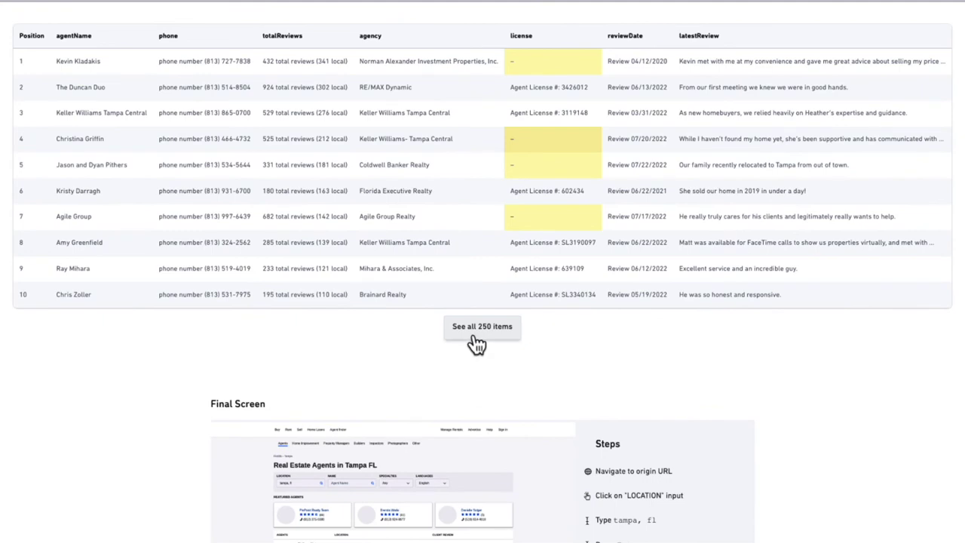
click(474, 337)
- Review the 250 extracted agent rows and the recorded steps, then approve with 'Yes, looks good'
scroll(477, 421, down, 12)
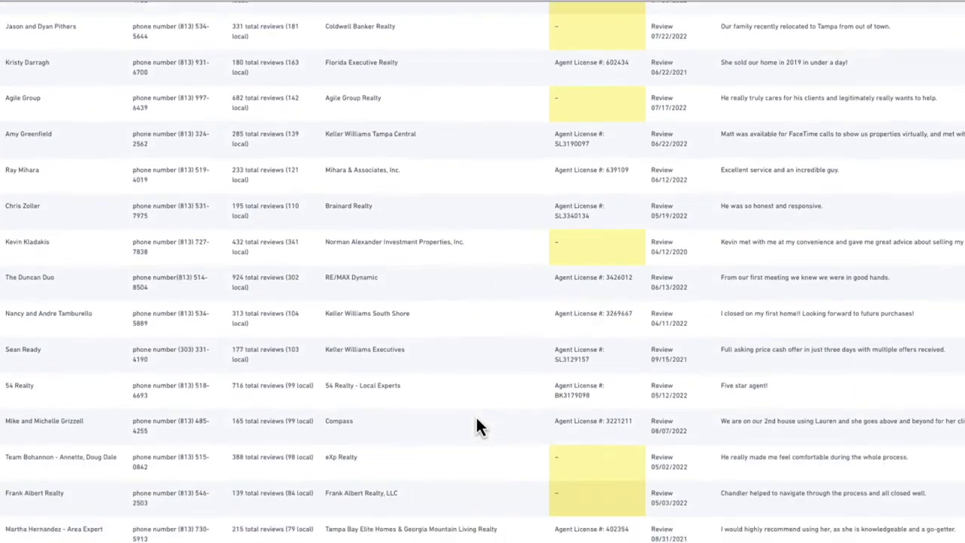
scroll(476, 420, down, 10)
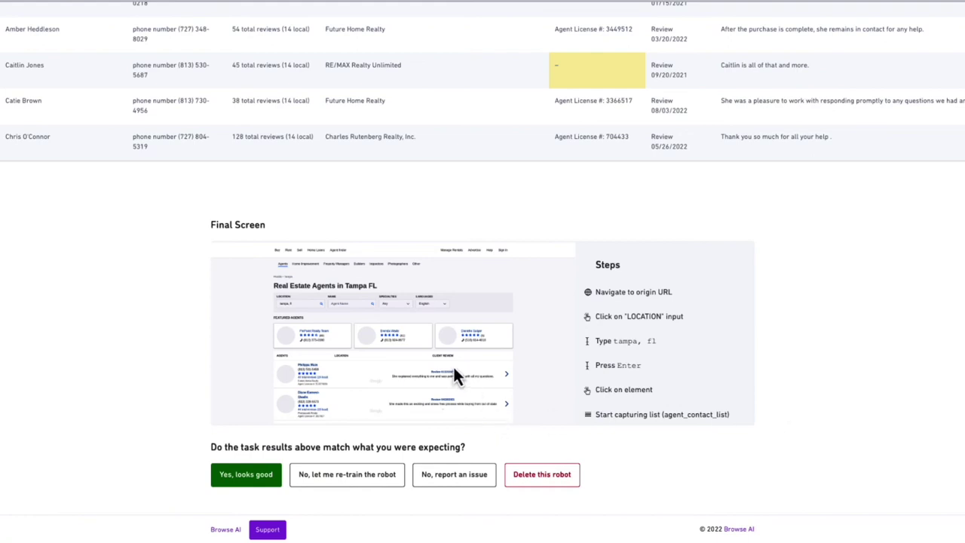
scroll(671, 368, down, 5)
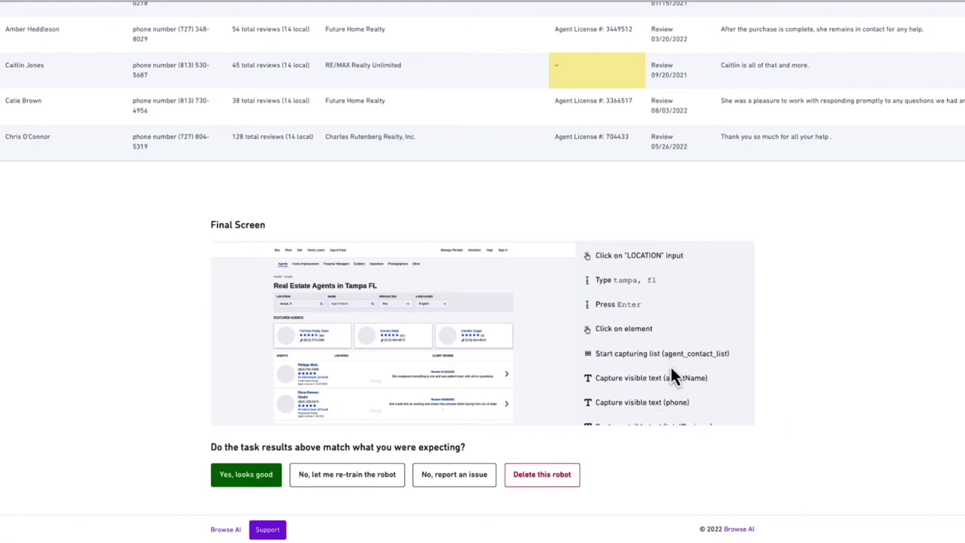
scroll(670, 365, down, 3)
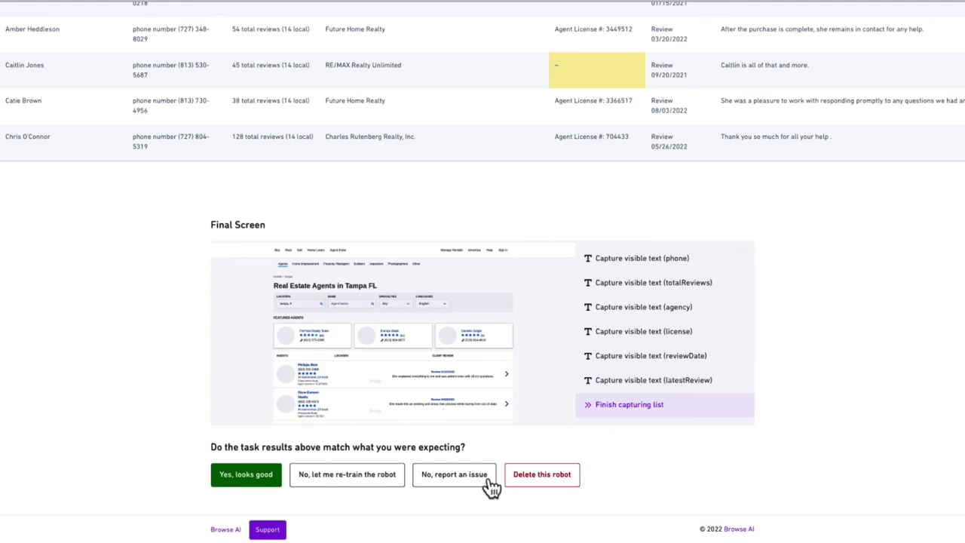
click(250, 477)
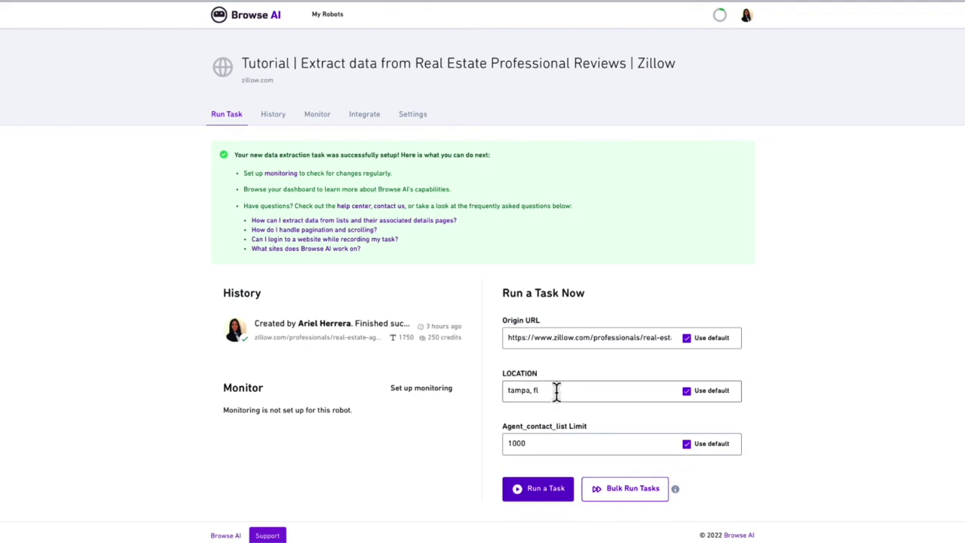
drag(556, 390, 515, 390)
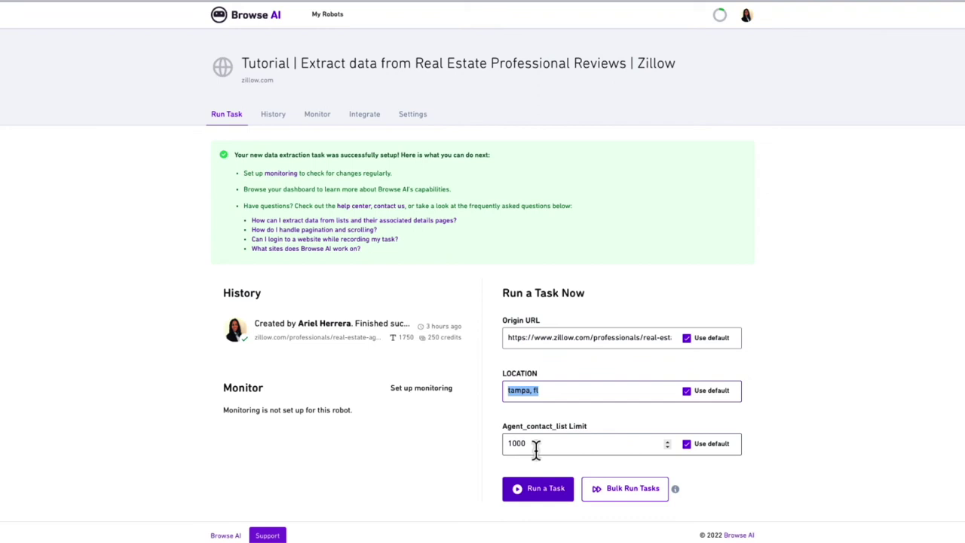
double_click(535, 449)
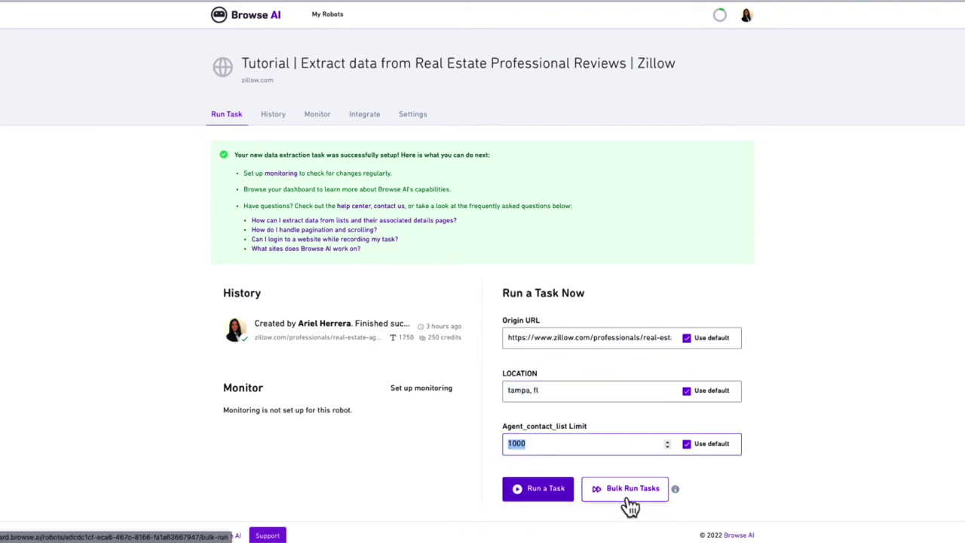
mouse_move(676, 498)
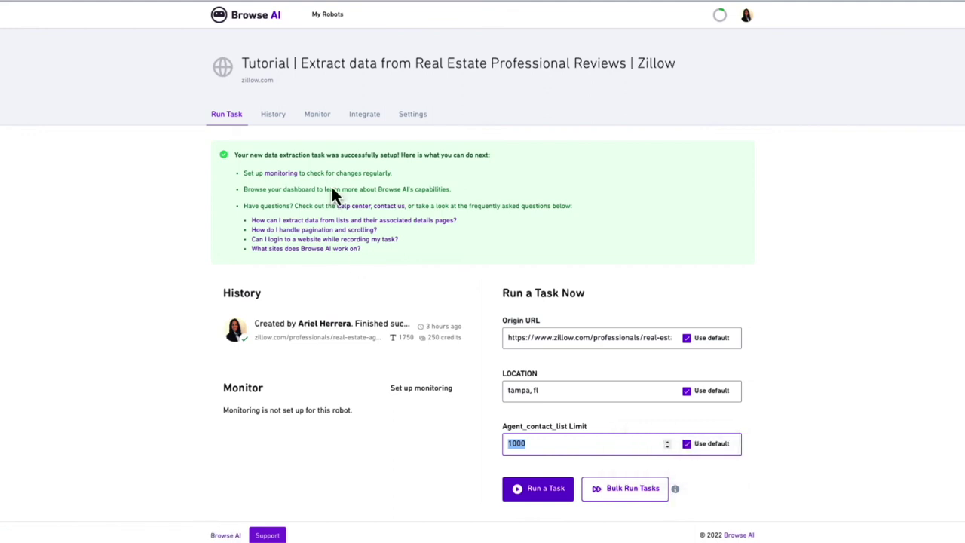
- Go through the History and Monitor tabs to the Integrate tab listing Google Sheets, Zapier and Airtable
click(277, 120)
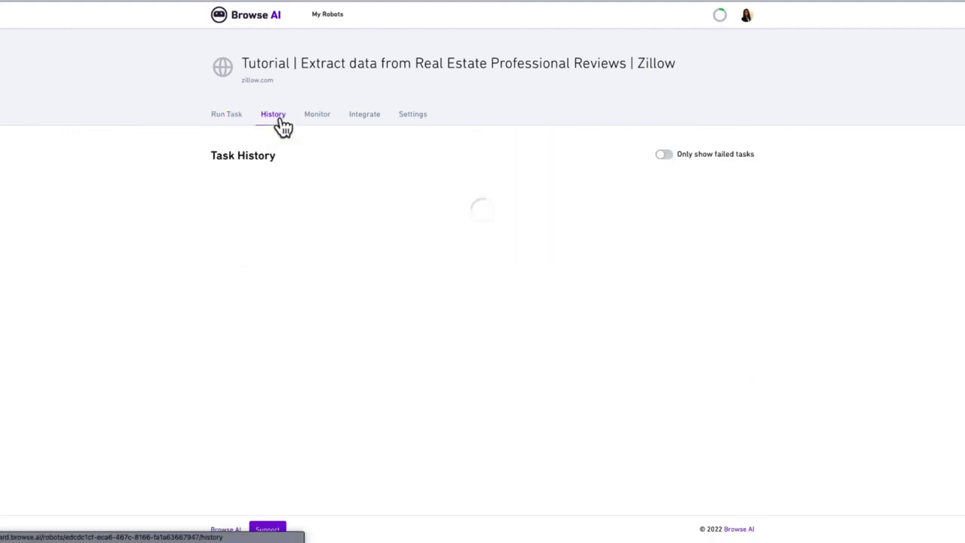
click(328, 128)
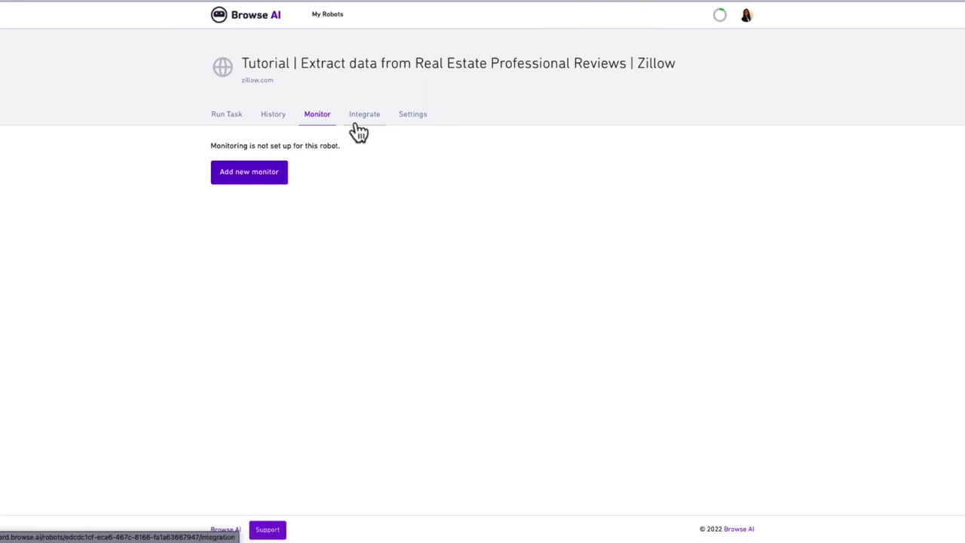
click(362, 128)
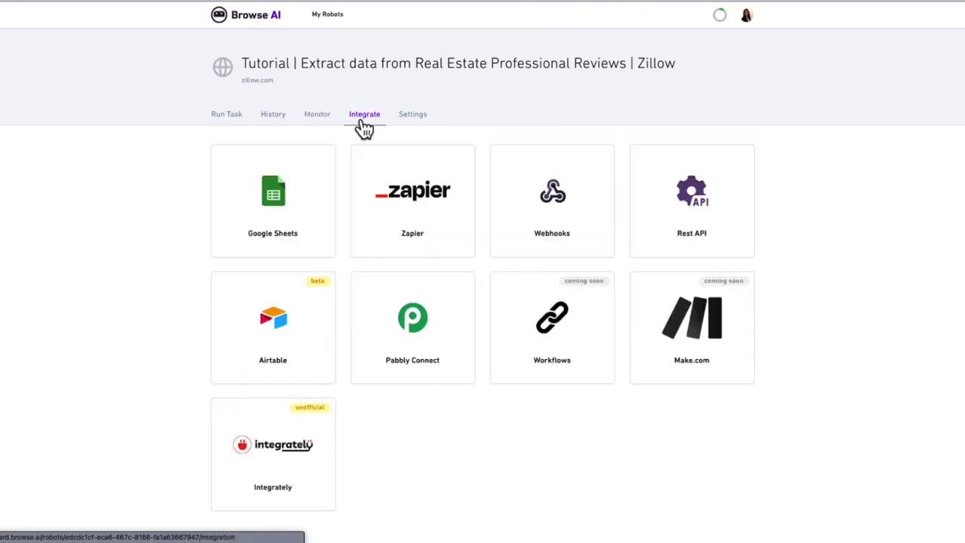